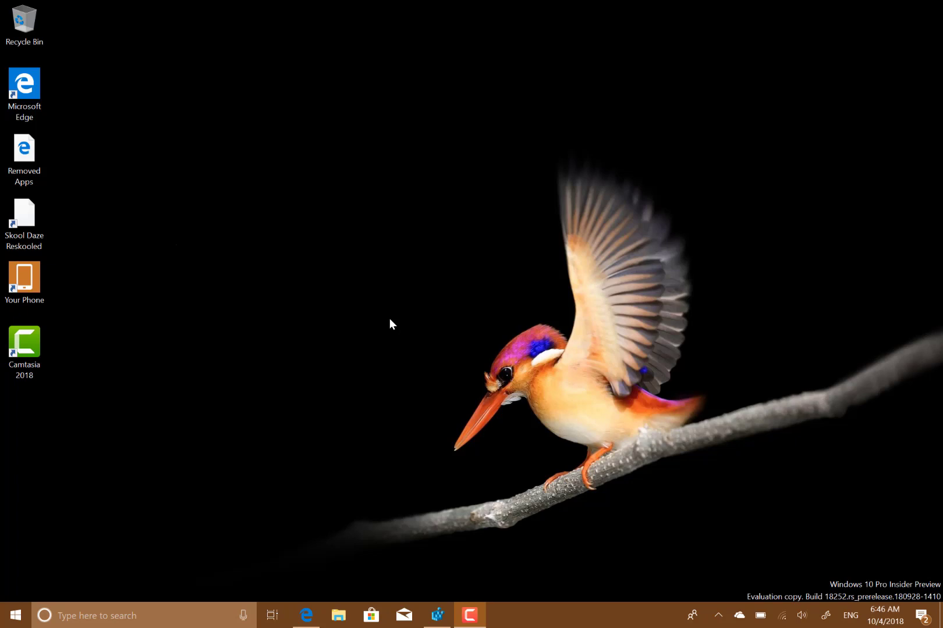
# Step: Launch the Settings app from the Start menu
pyautogui.click(717, 615)
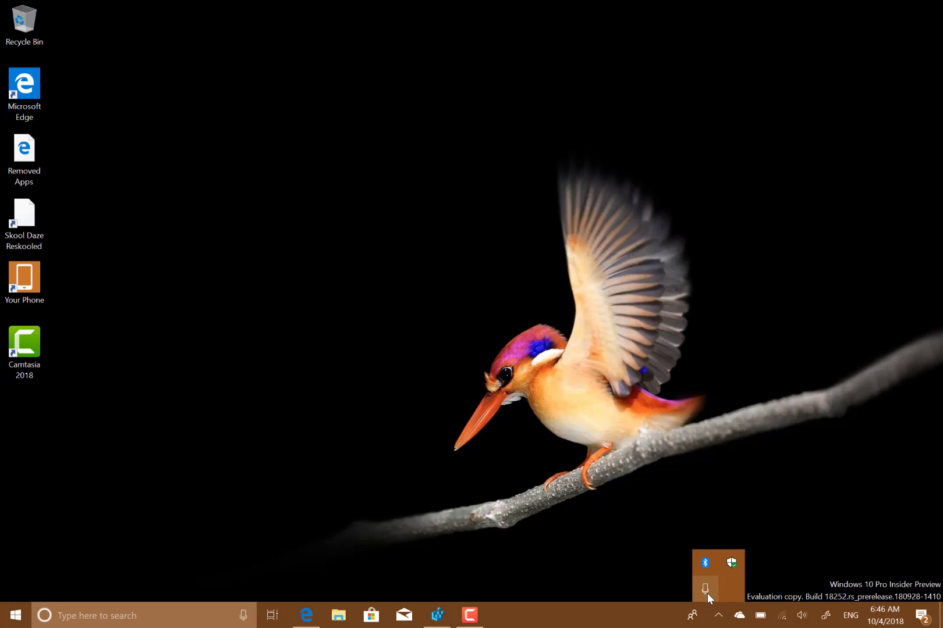
pyautogui.click(12, 619)
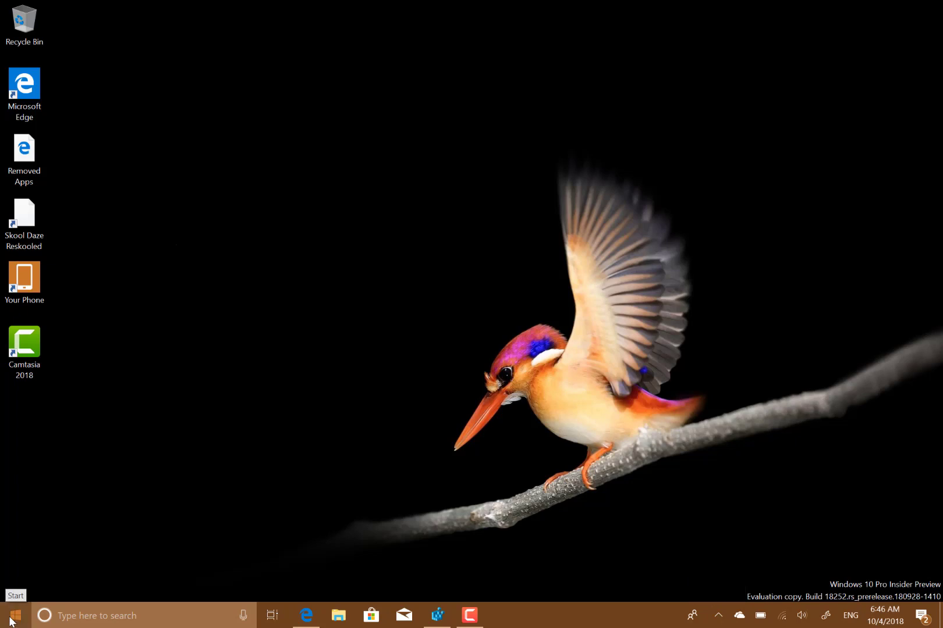
pyautogui.click(16, 556)
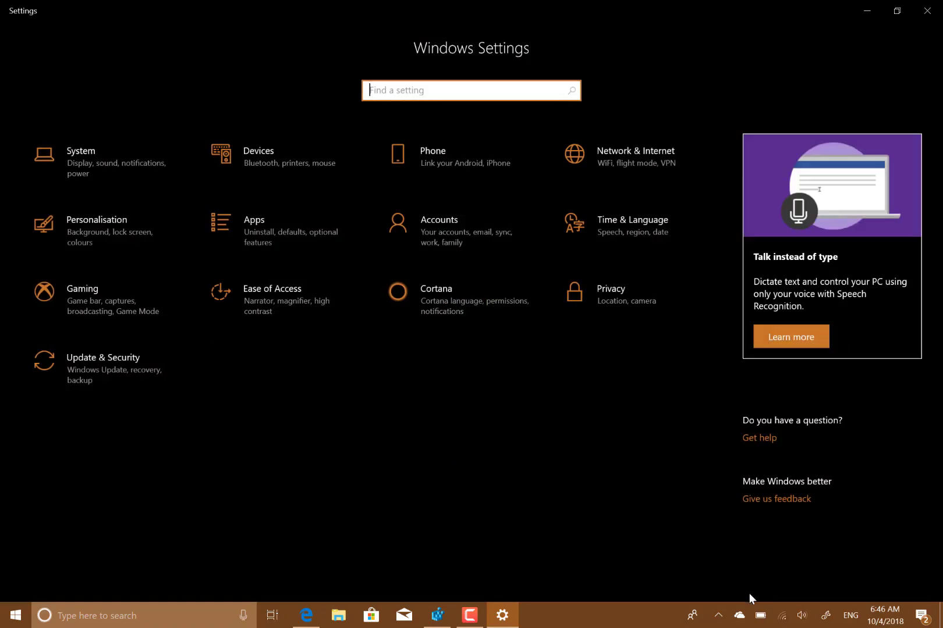
# Step: Go to Network & Internet settings and scroll to the TARDISWIFI_5GEXT network's properties
pyautogui.click(783, 620)
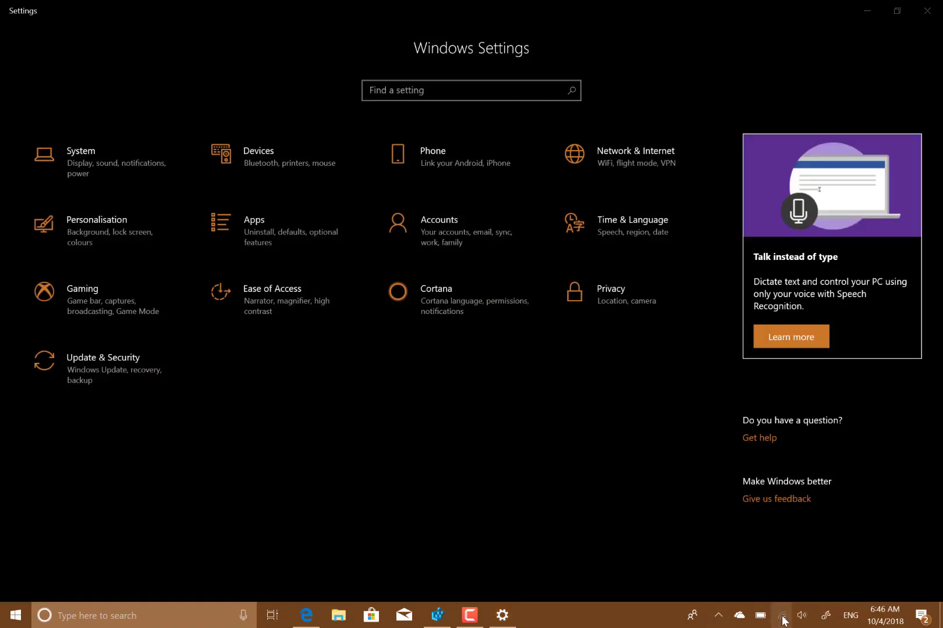
pyautogui.click(775, 533)
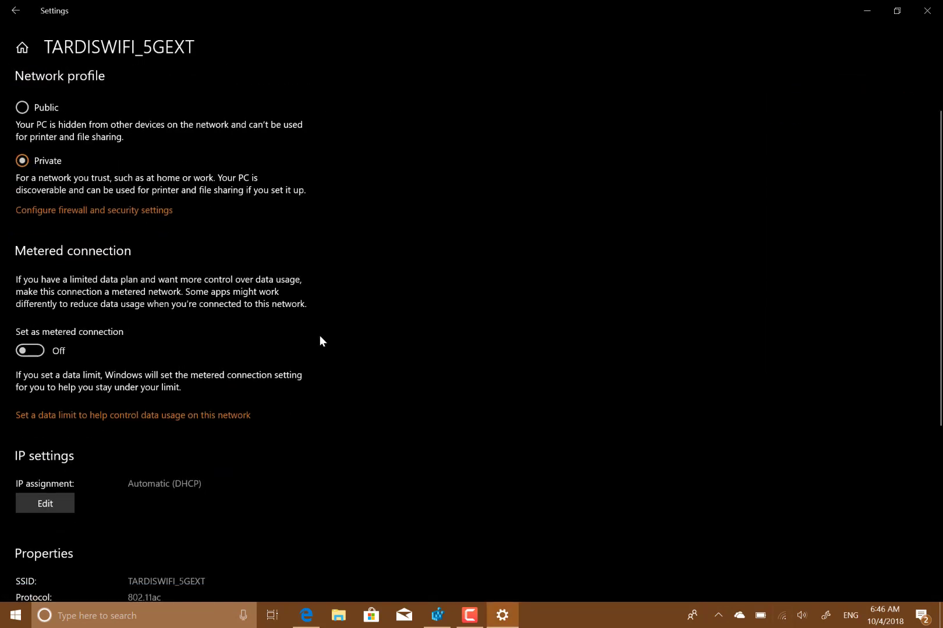
pyautogui.scroll(-4, 320, 337)
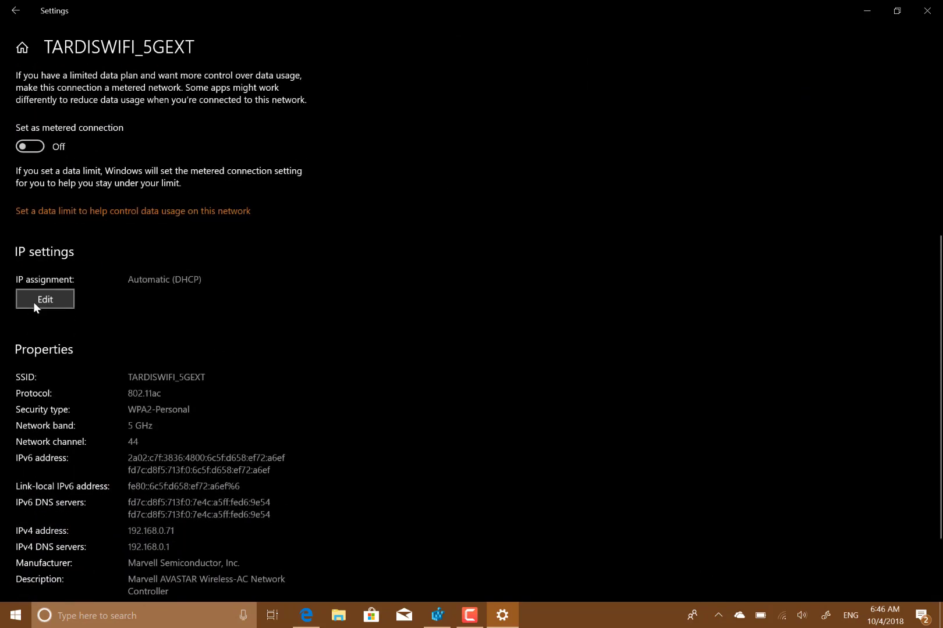
# Step: Edit IP settings, switch to Manual with IPv4 on, and enter address 192.168.0.10
pyautogui.click(34, 303)
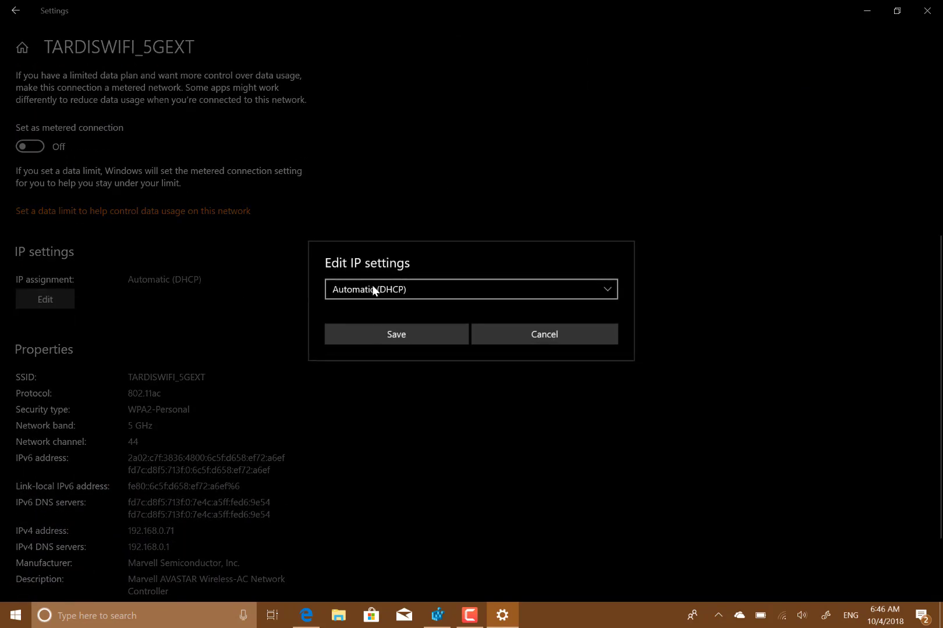
pyautogui.click(372, 289)
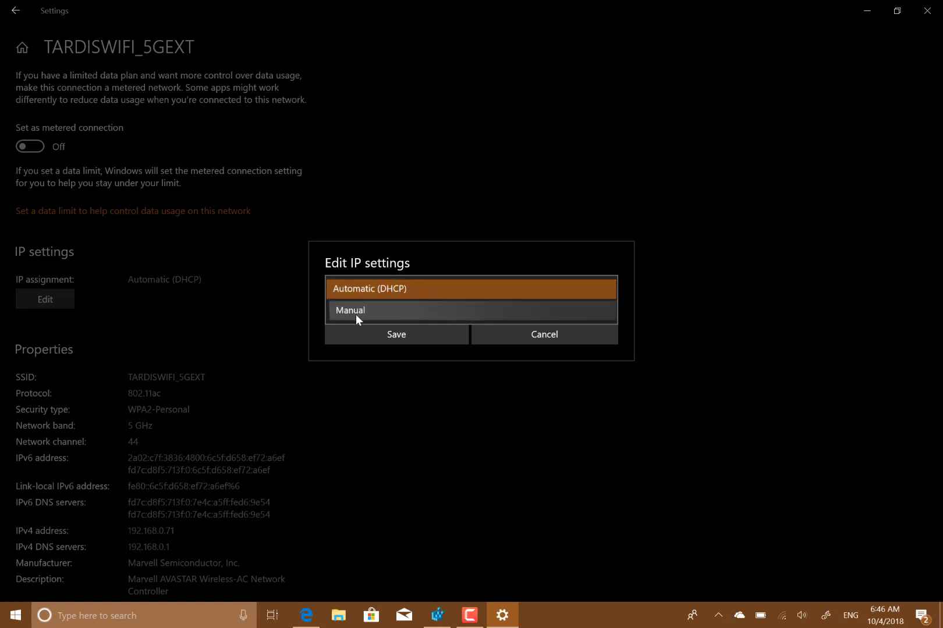
pyautogui.click(355, 314)
pyautogui.click(346, 291)
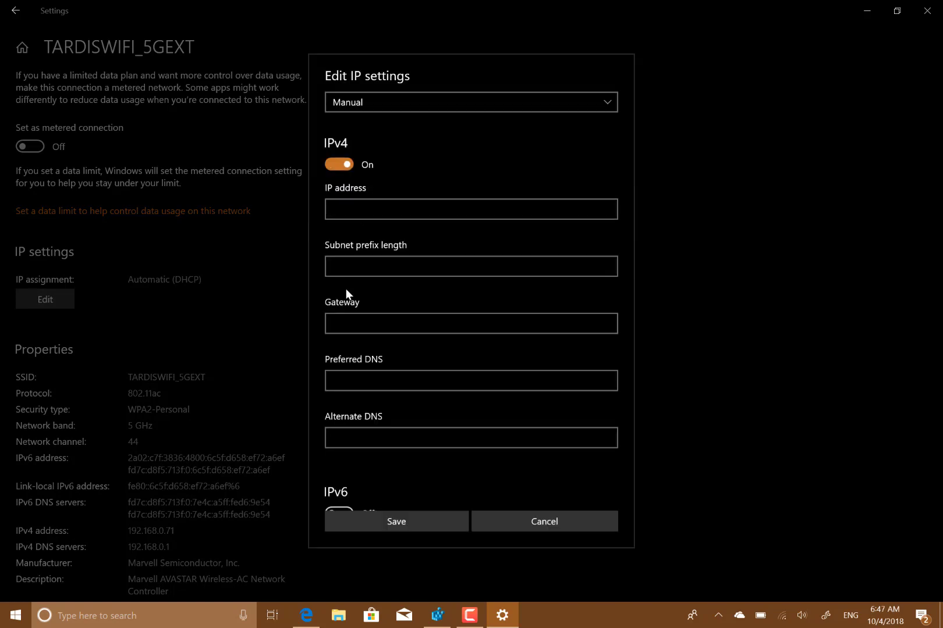
pyautogui.click(374, 204)
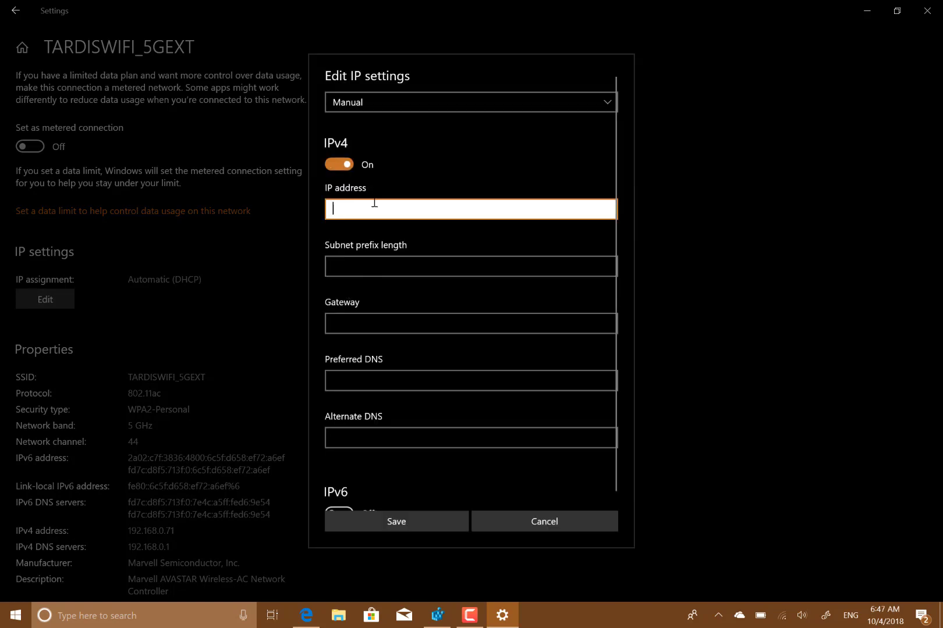
pyautogui.write('192.')
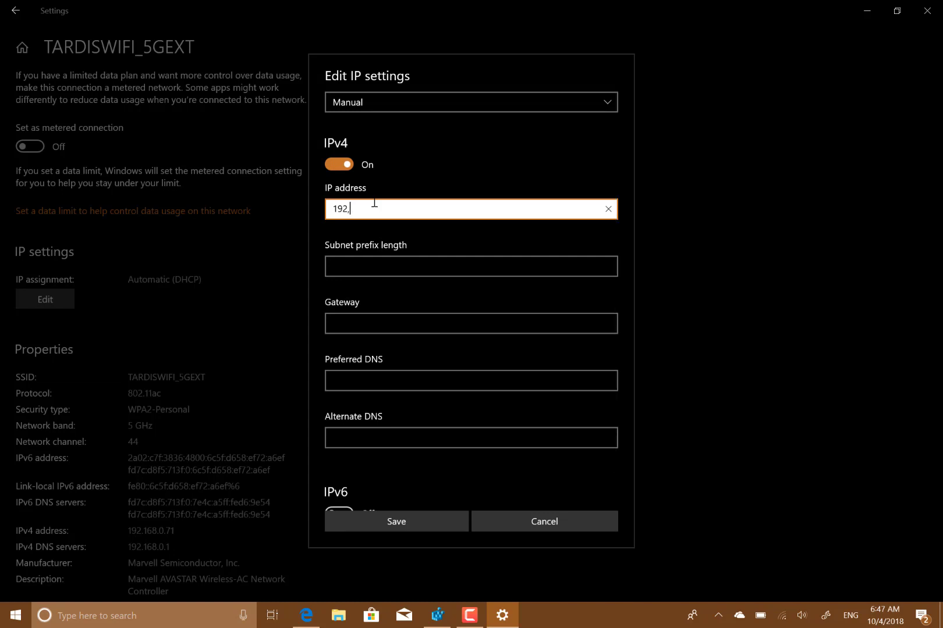
pyautogui.write('.168.0.10')
pyautogui.click(416, 267)
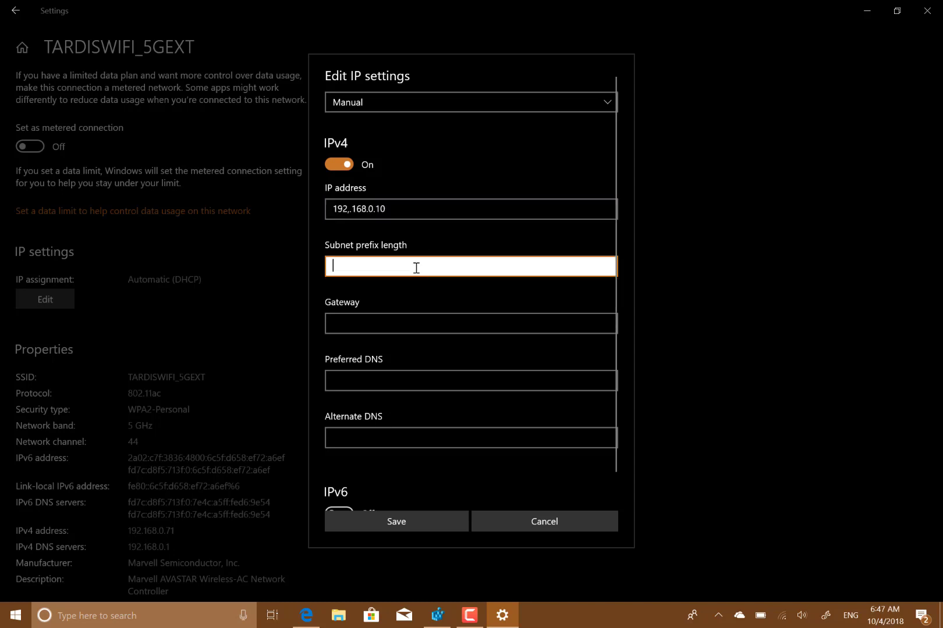
pyautogui.scroll(-1, 416, 268)
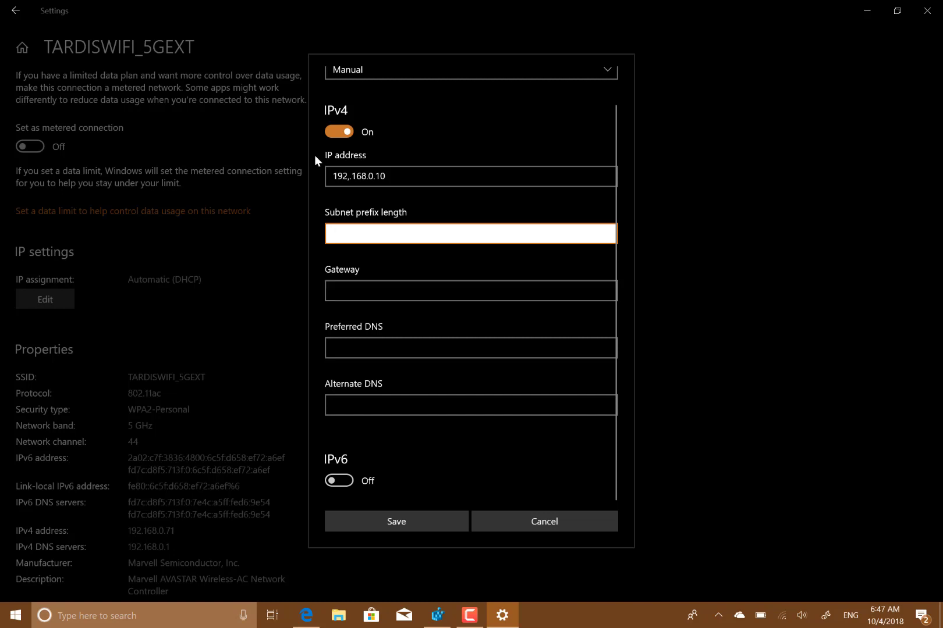
# Step: Turn IPv4 and IPv6 off, revert assignment to Automatic (DHCP), and save
pyautogui.click(342, 135)
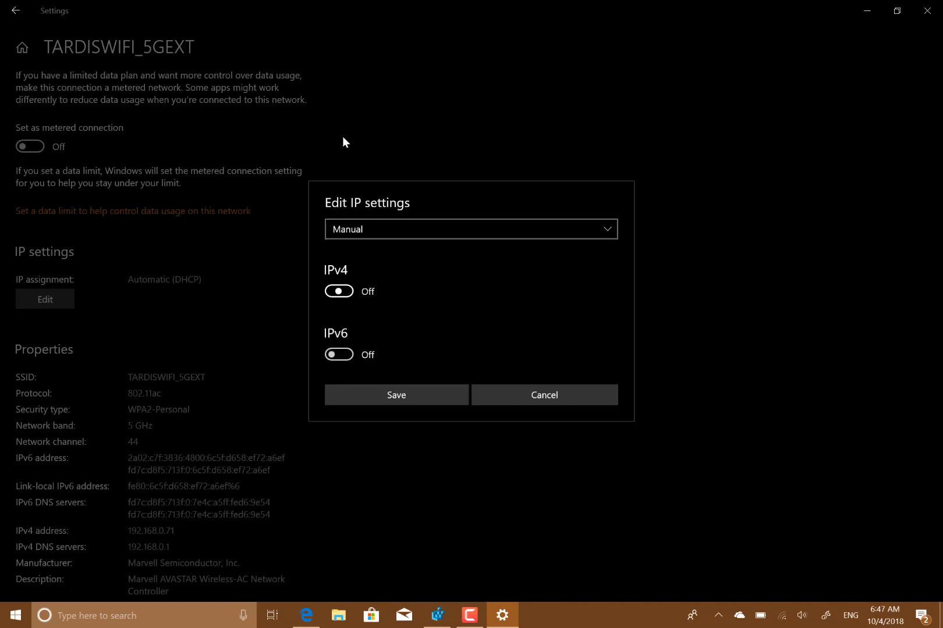
pyautogui.click(339, 354)
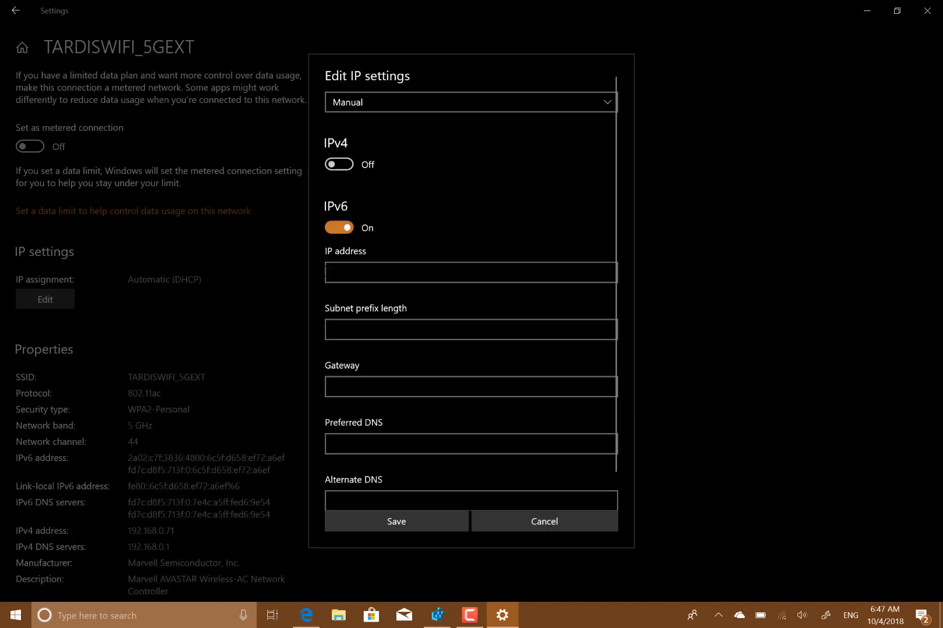
pyautogui.click(344, 230)
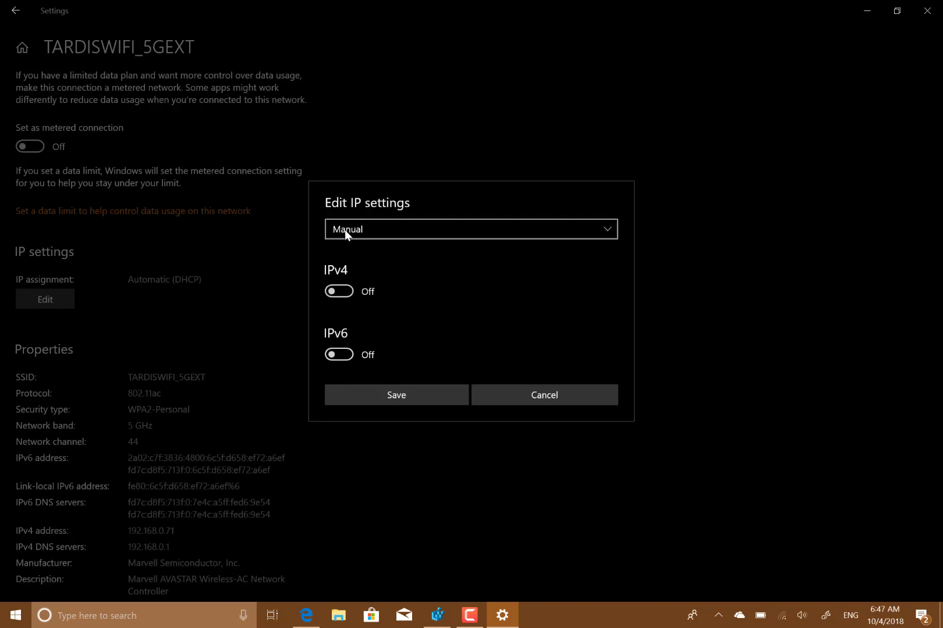
pyautogui.click(344, 230)
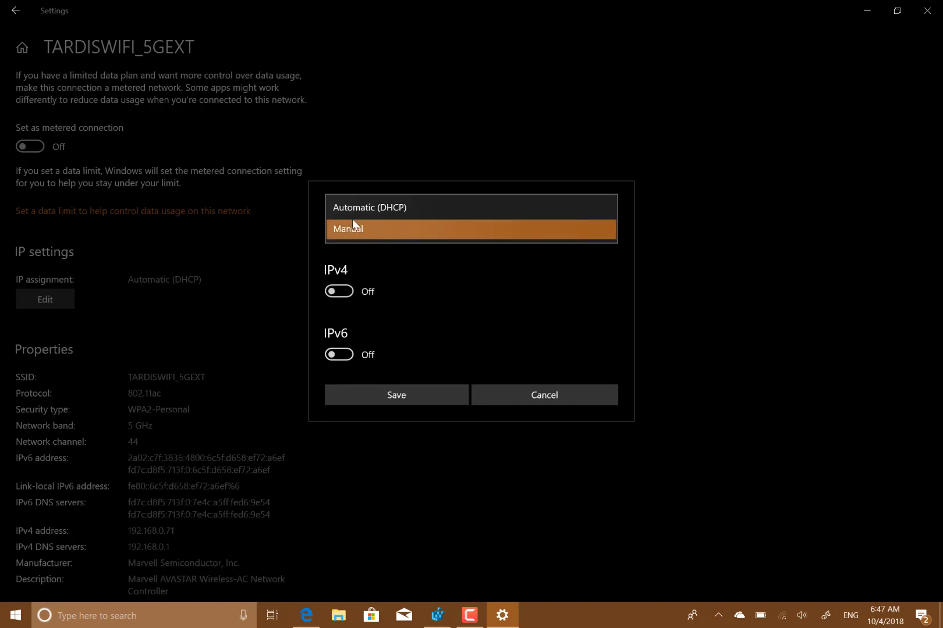
pyautogui.click(363, 215)
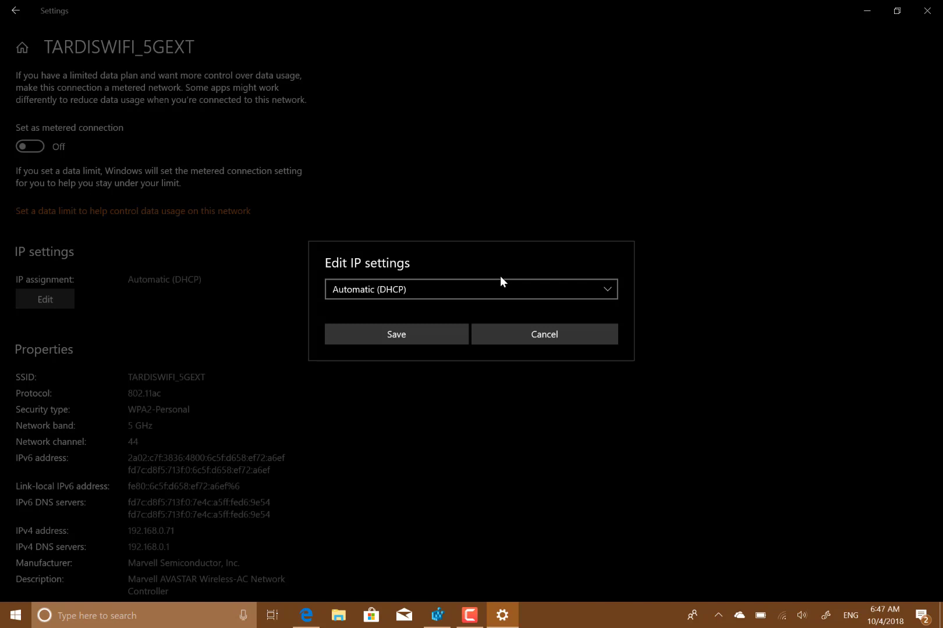
pyautogui.click(401, 329)
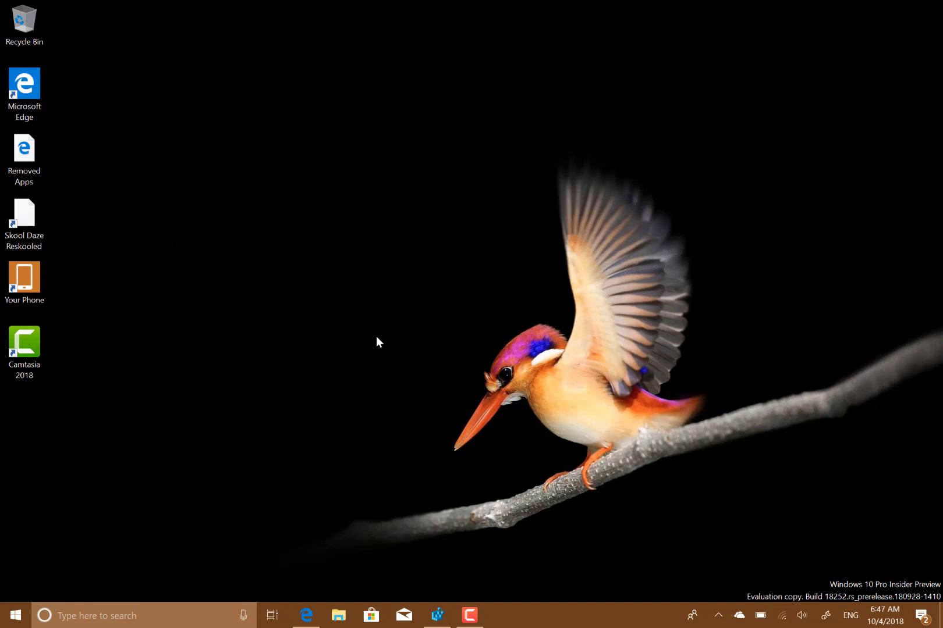
# Step: Reopen Windows Settings from the Start menu to its home page
pyautogui.click(8, 614)
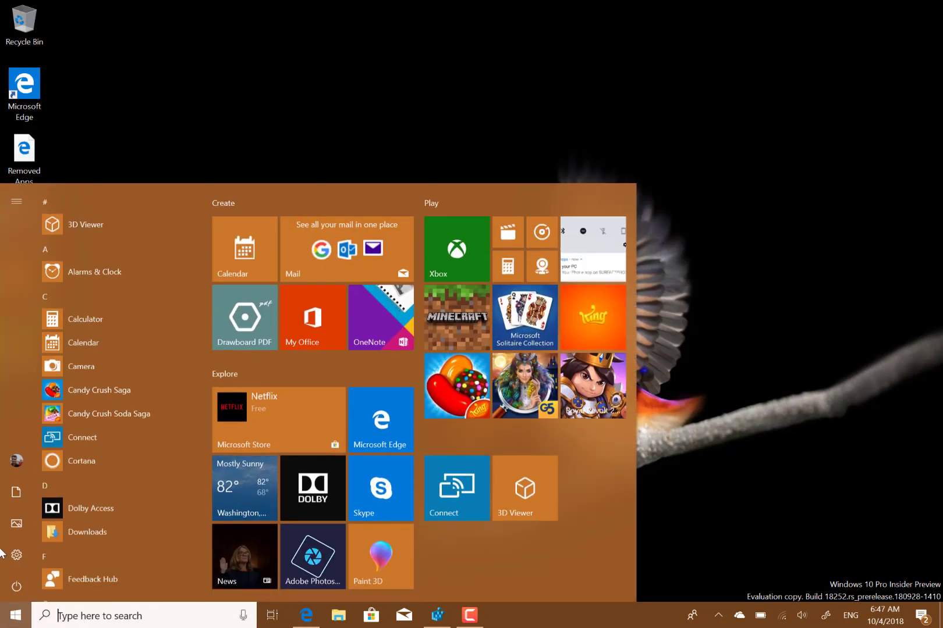
pyautogui.click(12, 554)
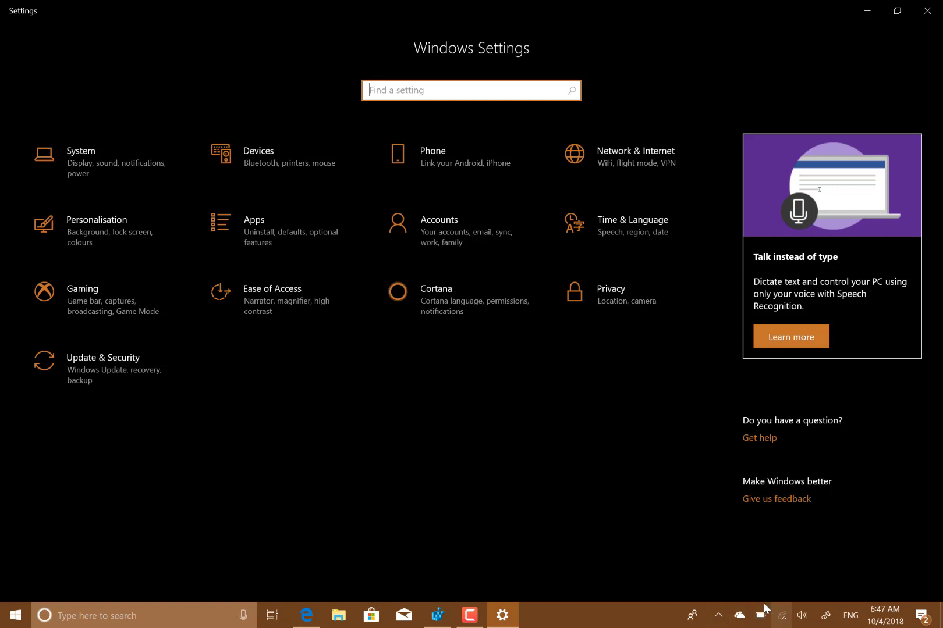
# Step: Connect to TARDISWIFI from the taskbar network list, then reopen and close the list
pyautogui.click(776, 621)
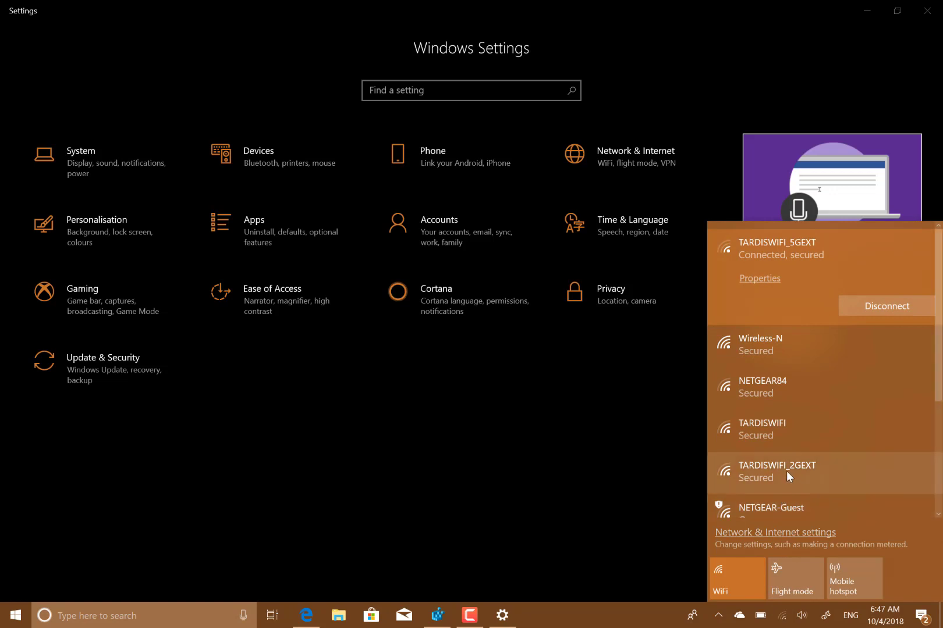
pyautogui.click(770, 433)
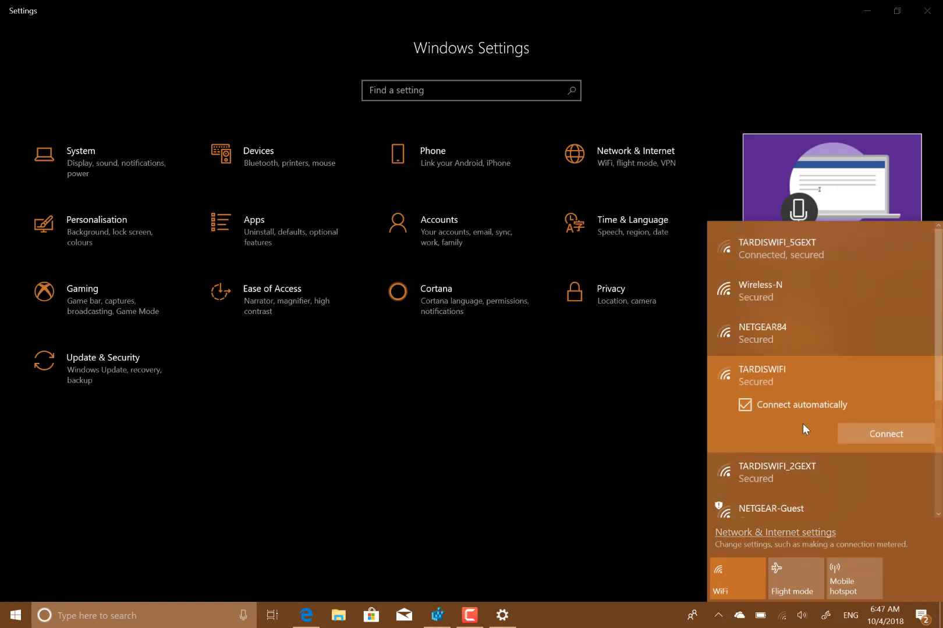
pyautogui.click(865, 430)
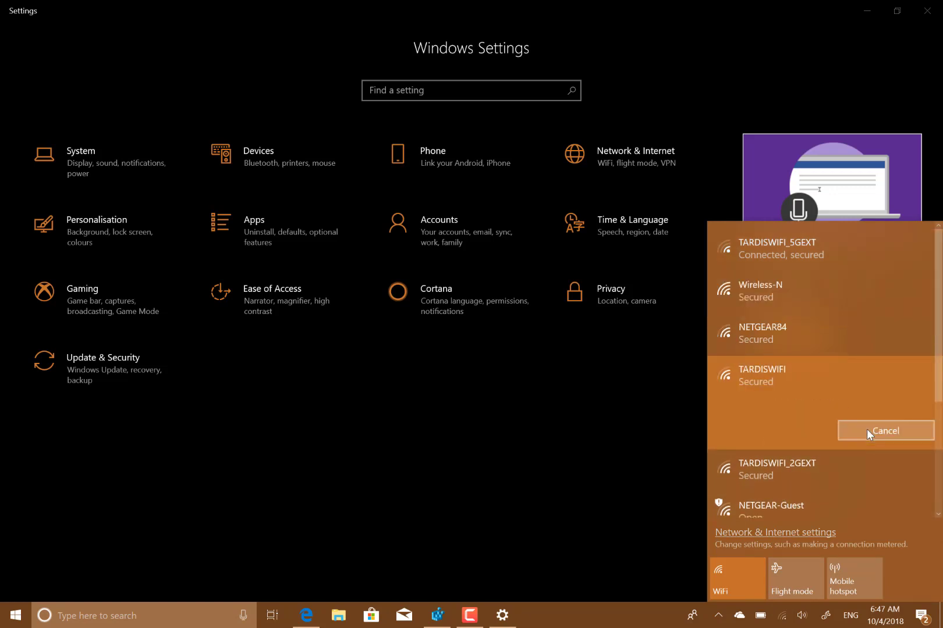
pyautogui.click(597, 444)
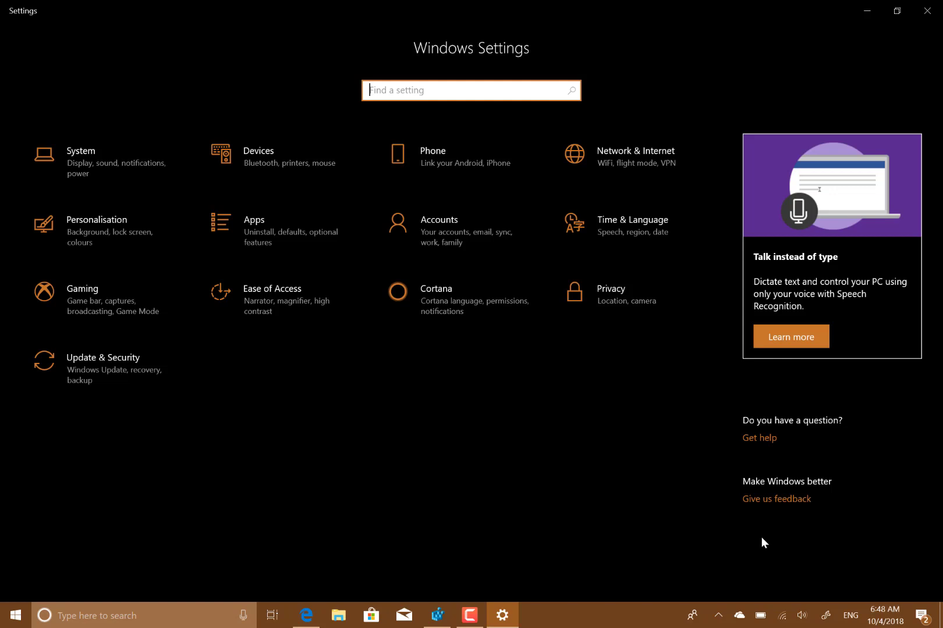
pyautogui.click(788, 615)
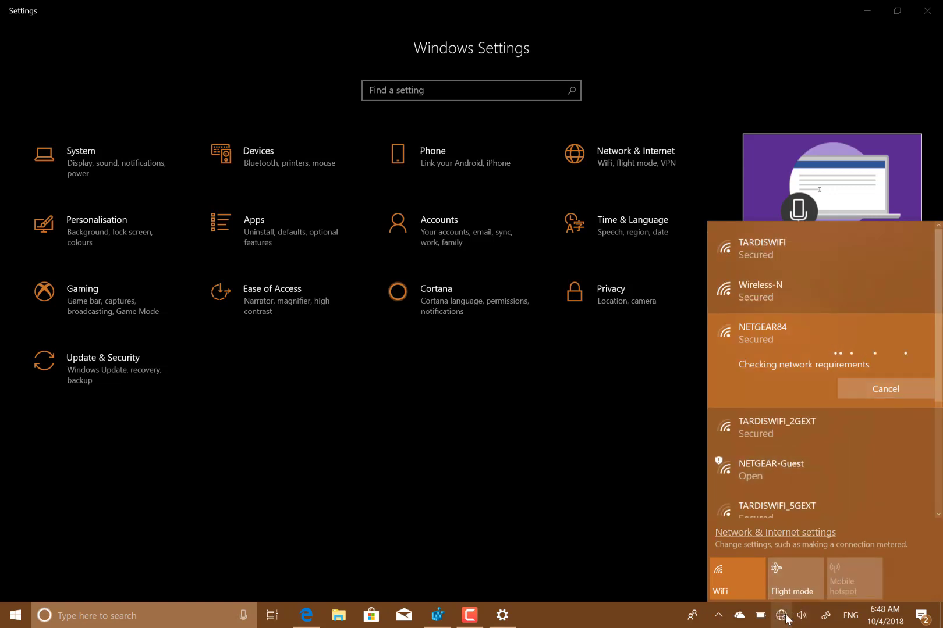
pyautogui.click(626, 515)
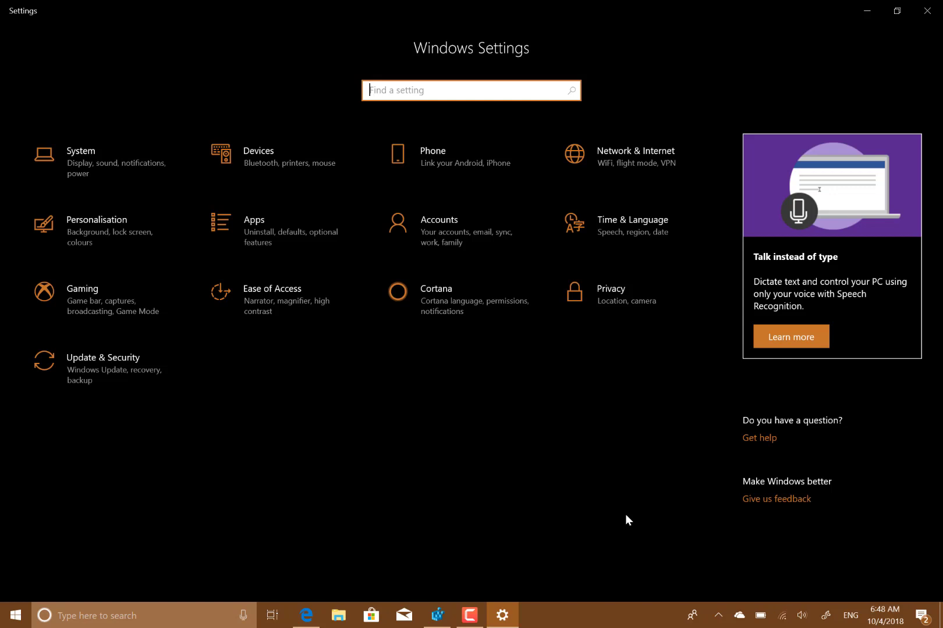
# Step: Launch Task Manager from the taskbar's right-click menu
pyautogui.click(532, 615)
pyautogui.rightClick(532, 615)
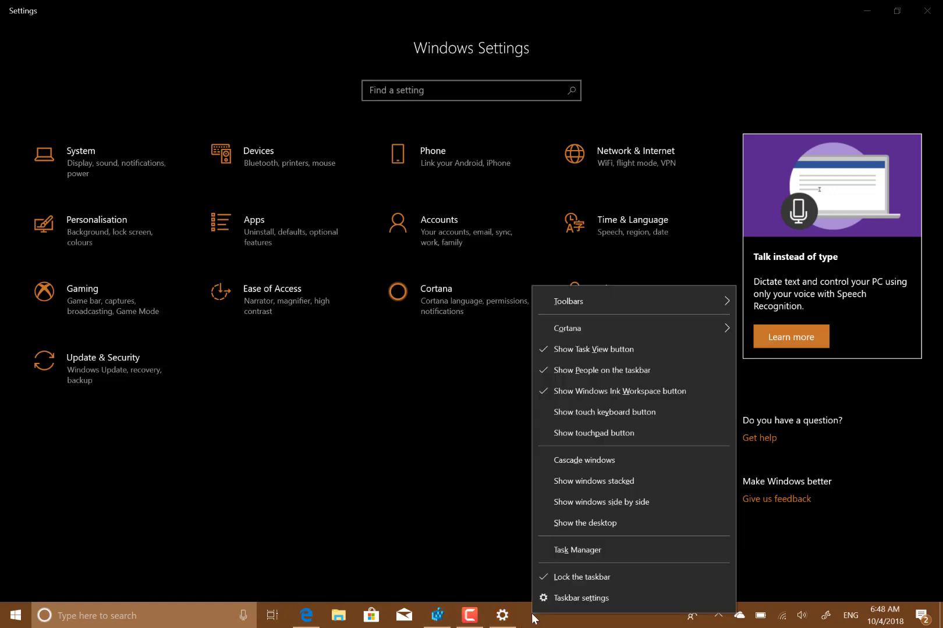
pyautogui.click(568, 548)
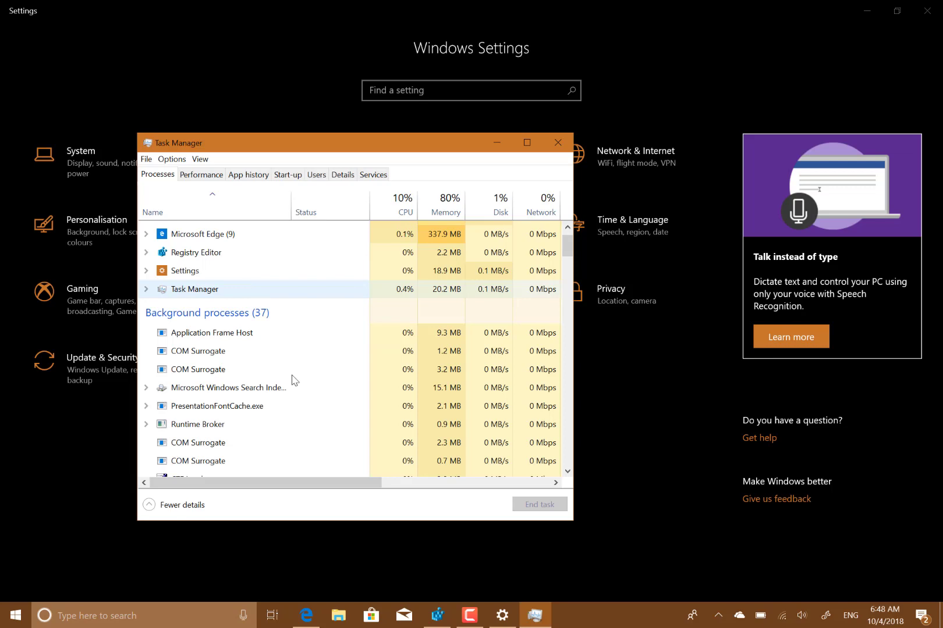
# Step: Open File Explorer, show the Capture file's dark-mode context menu, then minimize Explorer
pyautogui.click(335, 622)
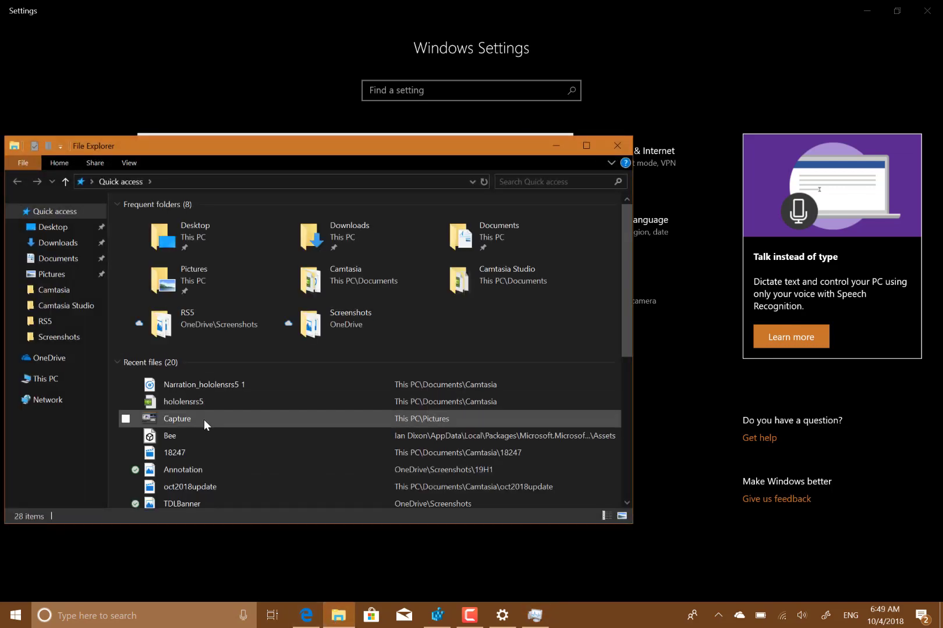
pyautogui.rightClick(204, 420)
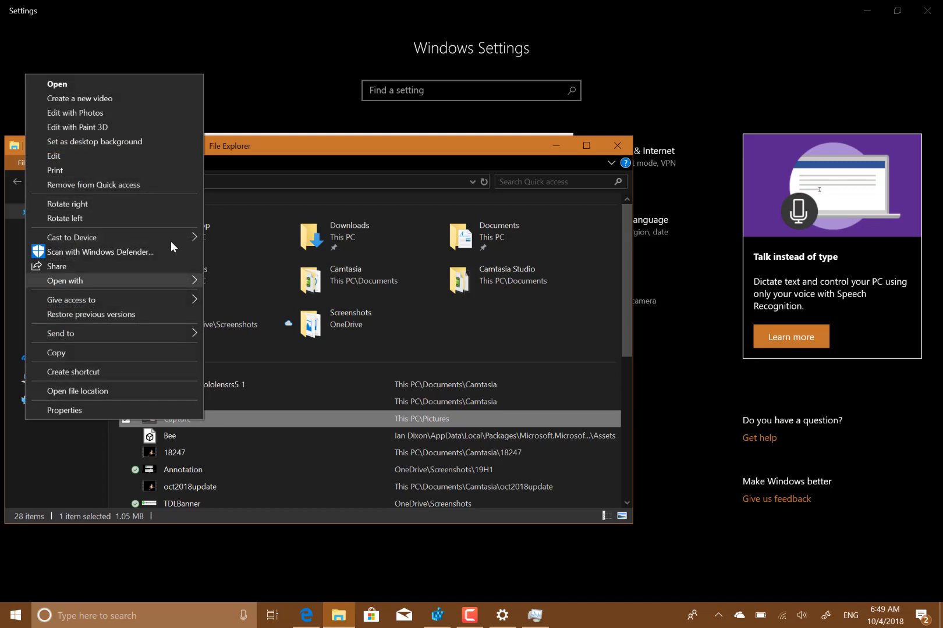
pyautogui.click(557, 141)
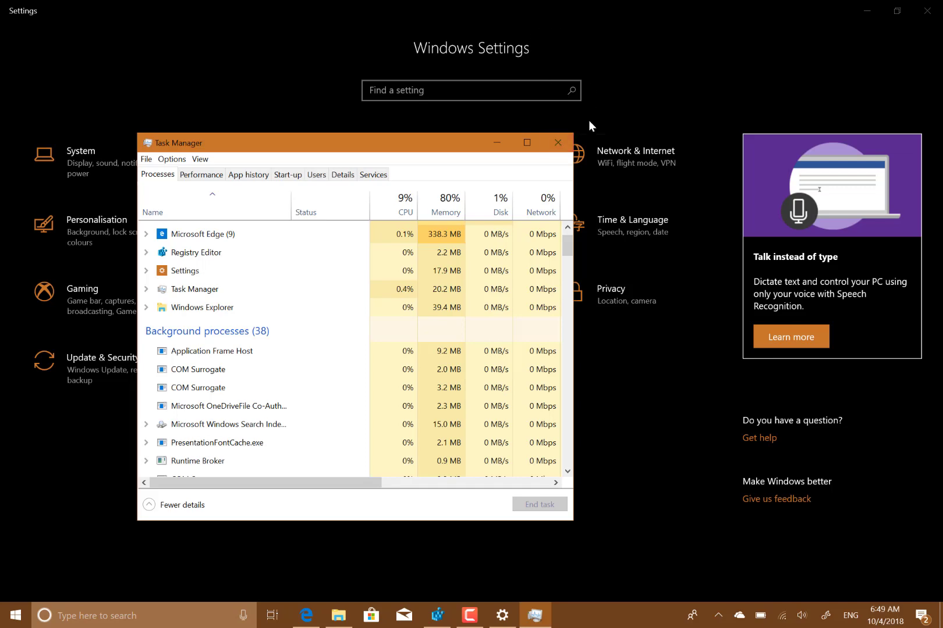
# Step: Minimize Task Manager to reveal the Windows Settings home page
pyautogui.click(497, 143)
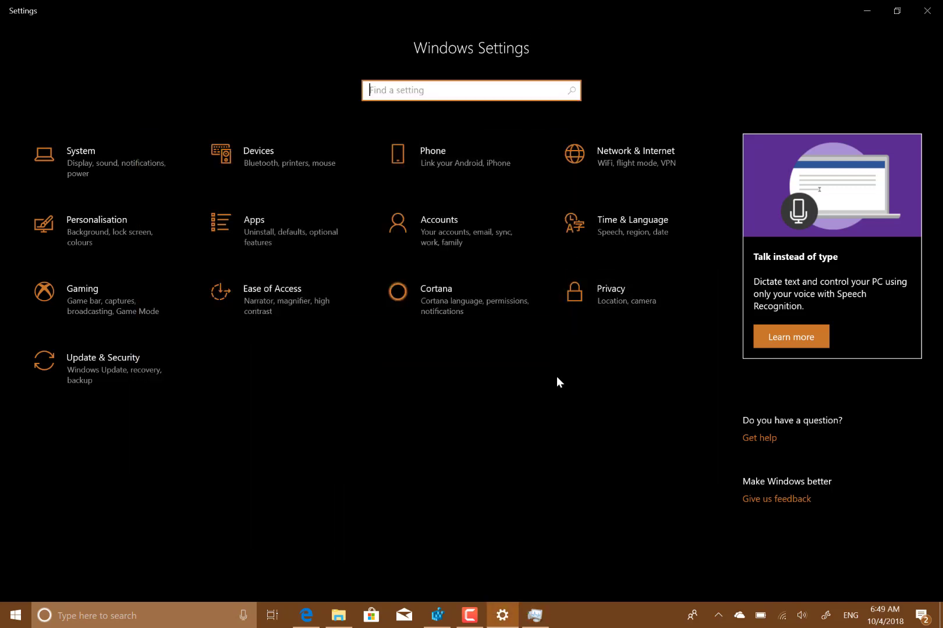